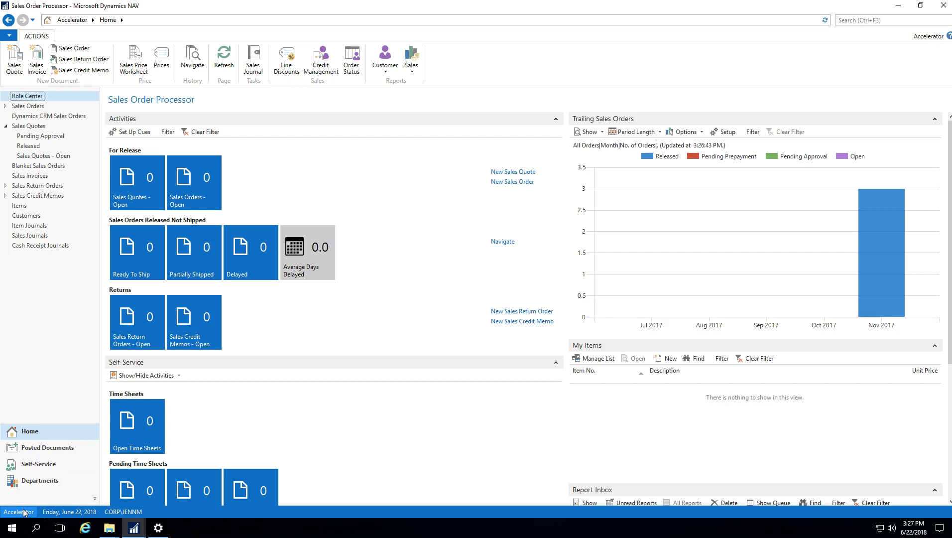
Open the Customers list and create a new customer card, numbered C00030.
left_click(37, 217)
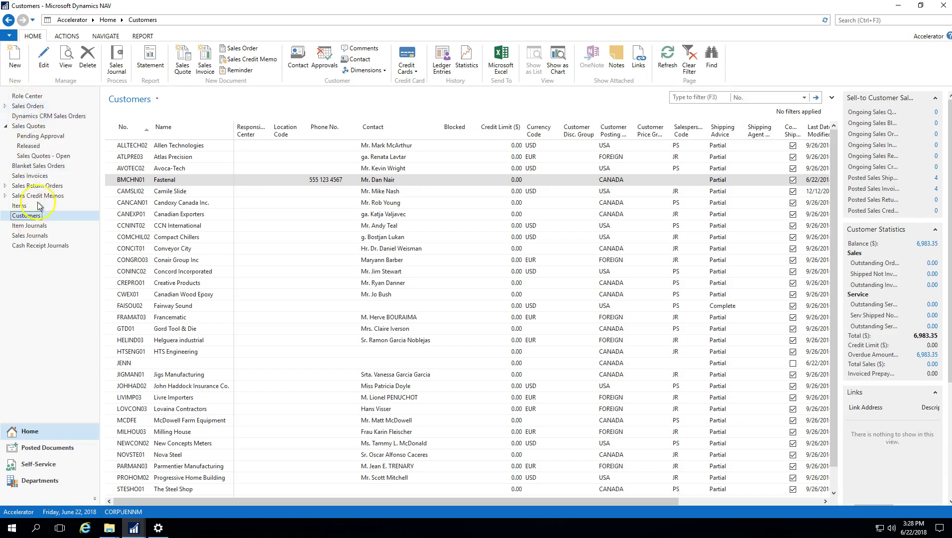
left_click(13, 65)
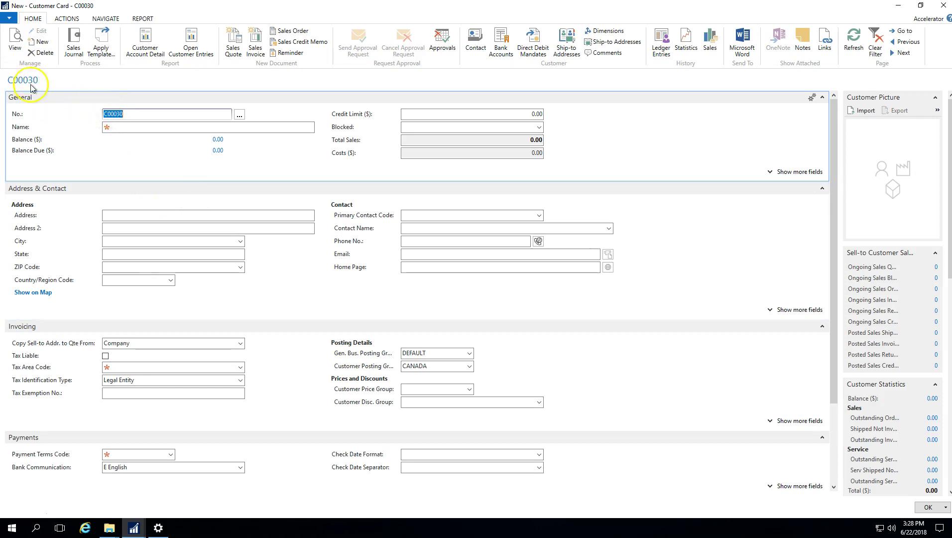
mouse_move(18, 114)
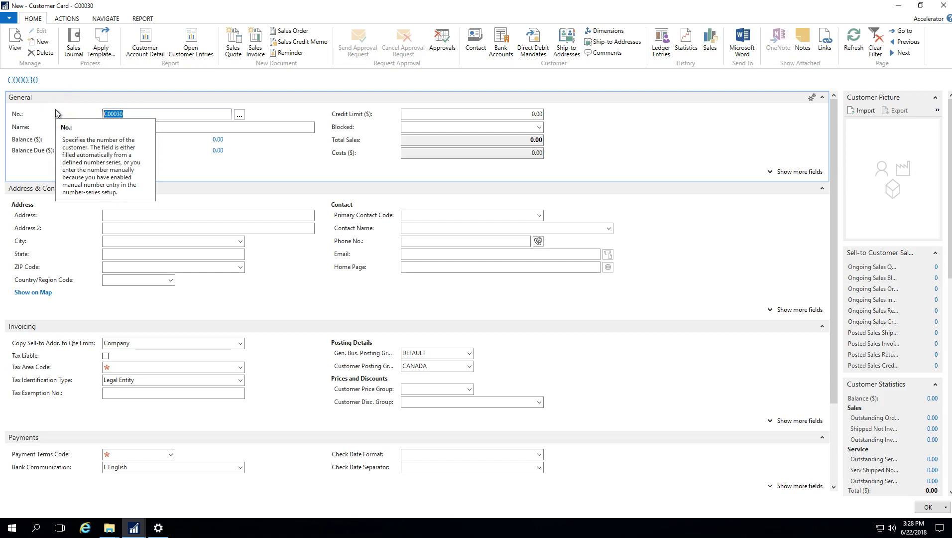
Enter 'ACME Customer' as the name of C00030, correcting the capitalisation.
left_click(162, 127)
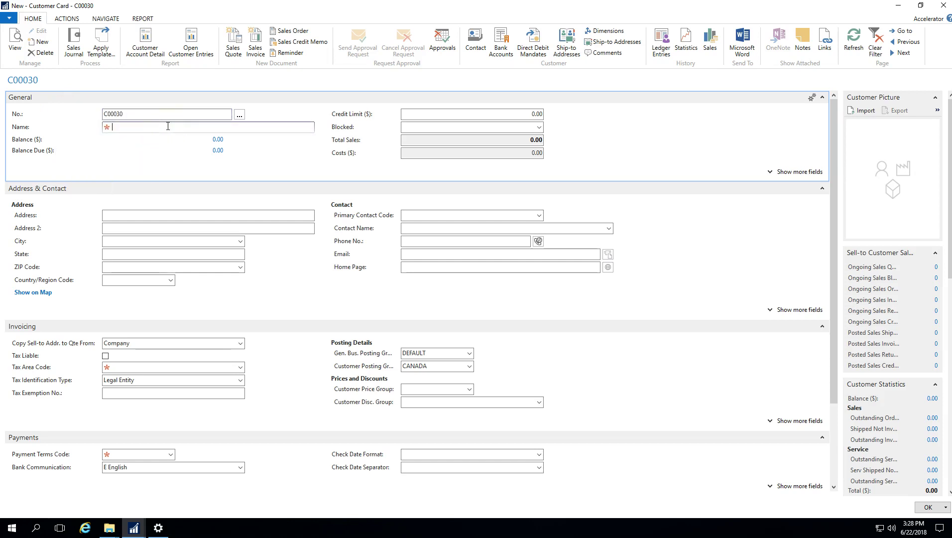
type("ACME CUstomer")
key("BackSpace")
key("BackSpace")
key("BackSpace")
key("BackSpace")
type("u")
type("stomer")
key("Tab")
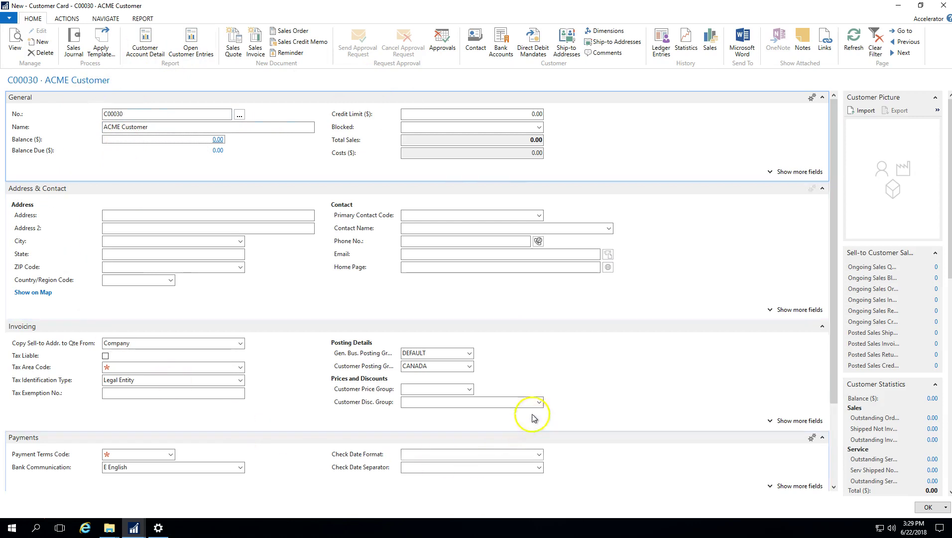
Enter address 123 NAV Drive, Cambridge, On, CA, and re-enter DEFAULT as general business posting group.
left_click(212, 214)
type("123")
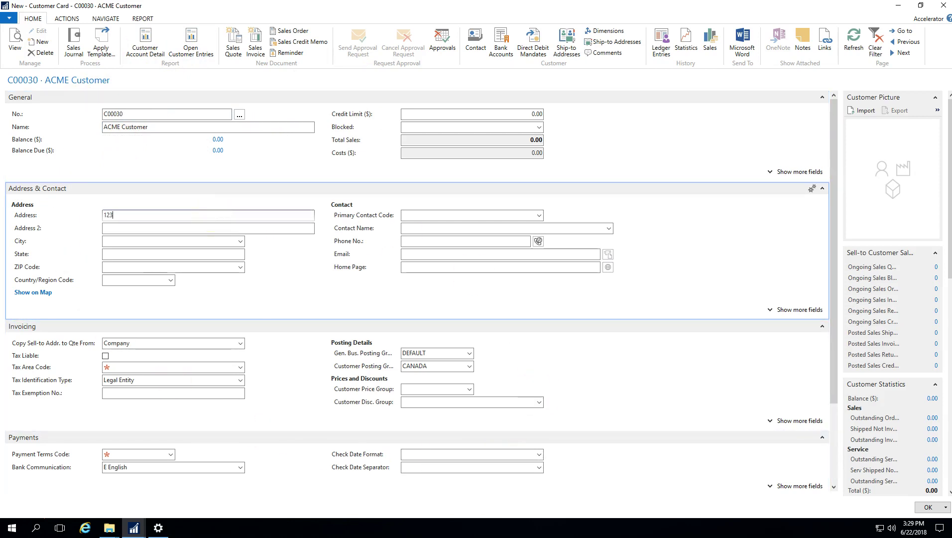
type("NAV Drive")
key("Tab")
key("Tab")
key("Tab")
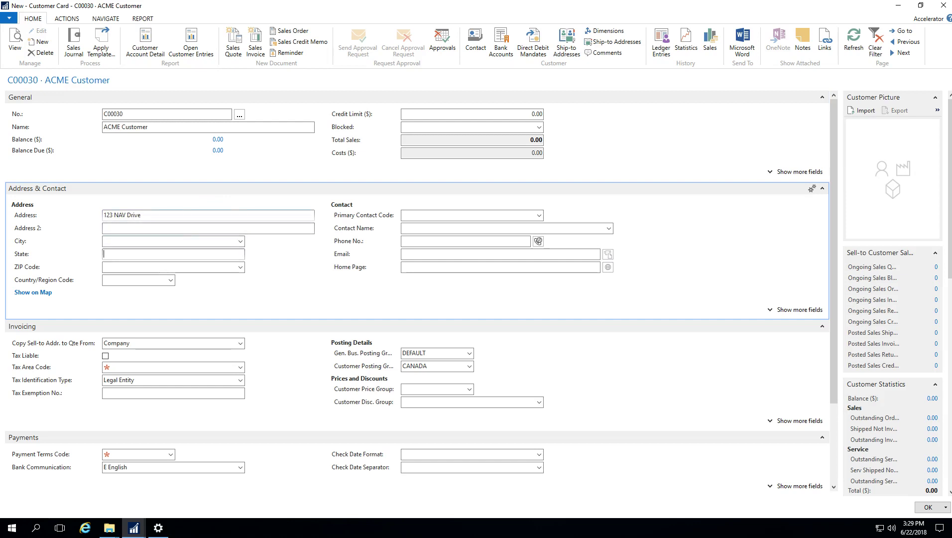
left_click(213, 242)
type("Cambri")
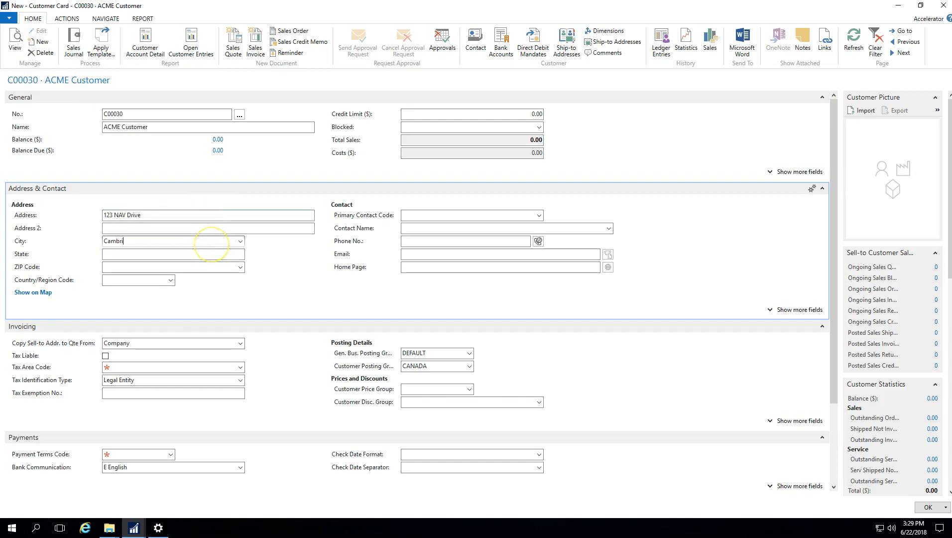
type("dge")
key("Tab")
type("On")
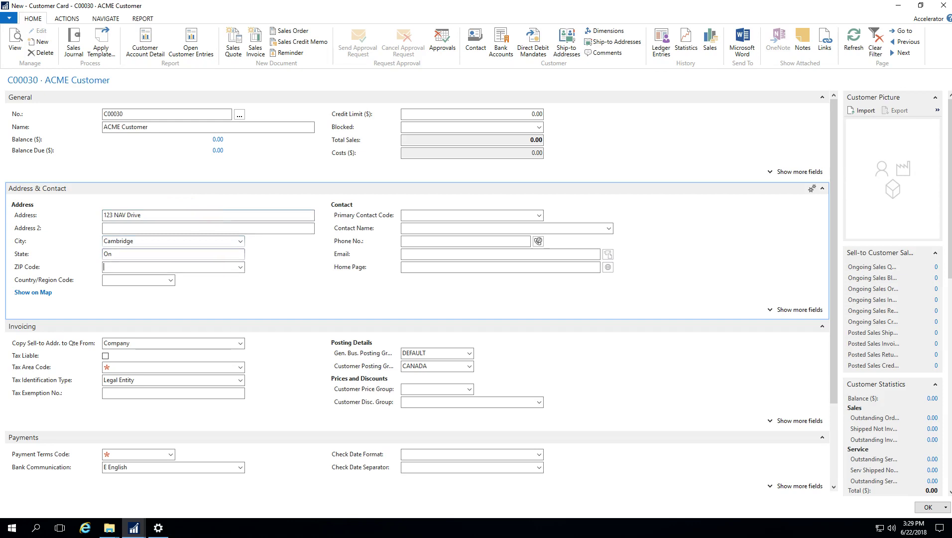
key("Tab")
key("Tab")
type("ca")
key("Tab")
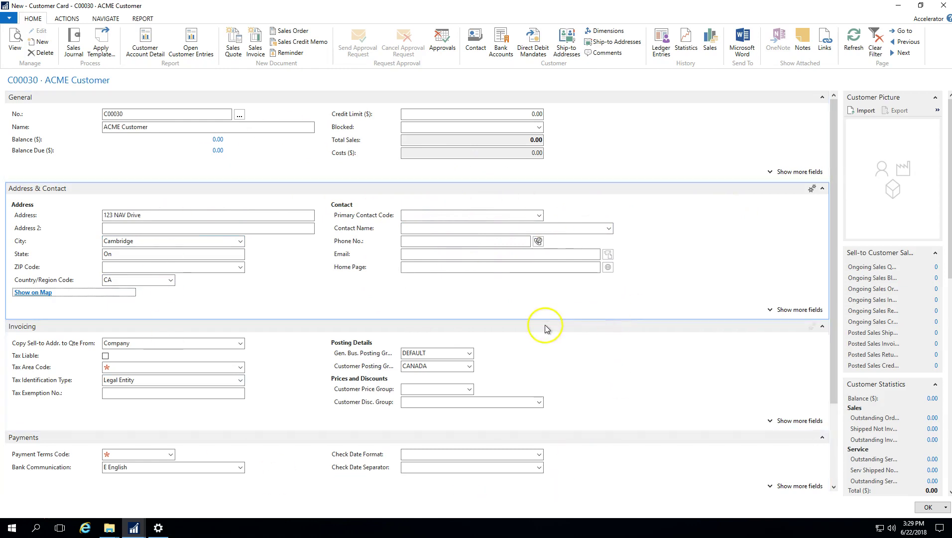
left_click(454, 352)
type("dd")
key("Tab")
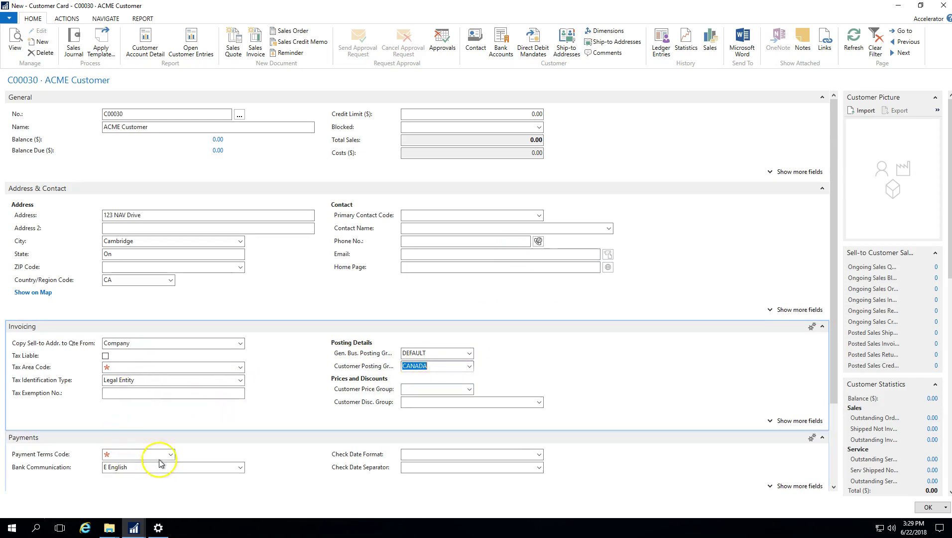
scroll(167, 430, "down", 3)
Choose 14 DAYS as ACME Customer's payment terms code.
left_click(173, 352)
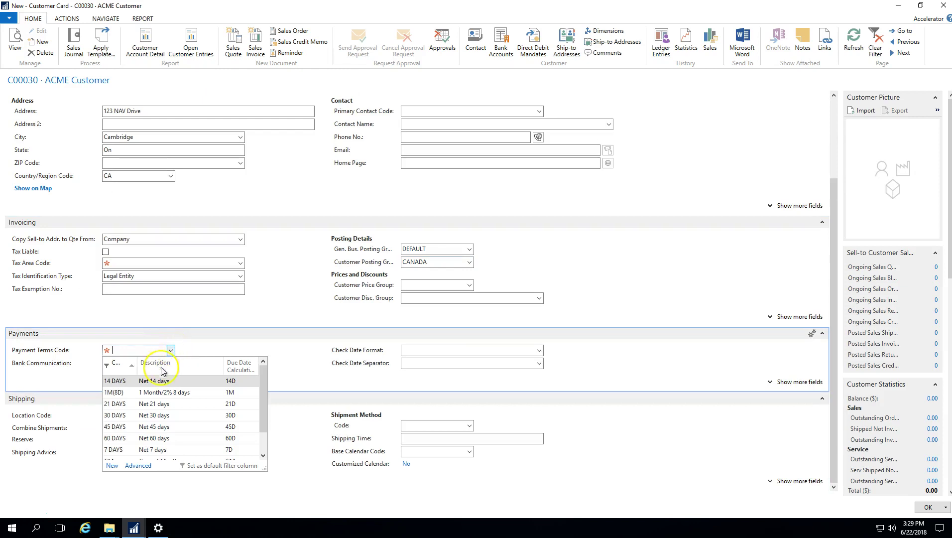
left_click(162, 381)
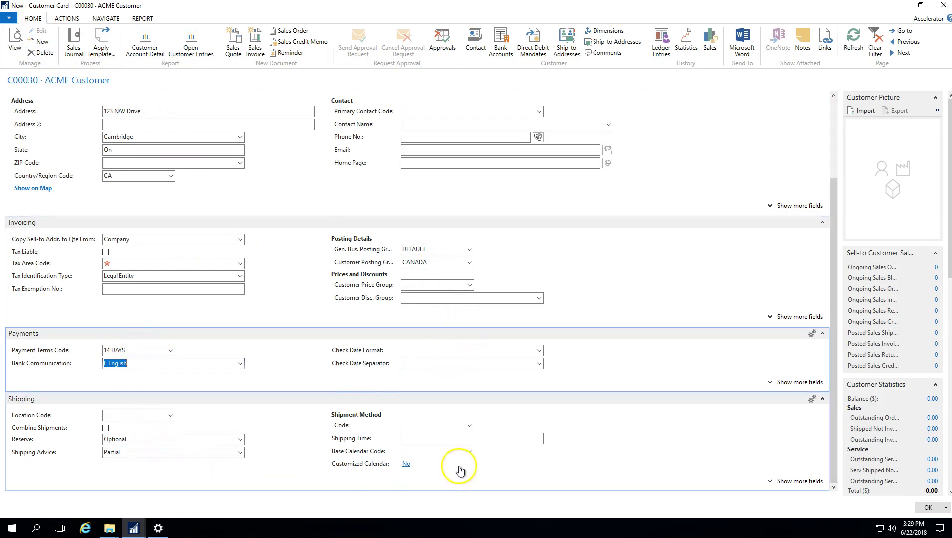
scroll(461, 468, "up", 3)
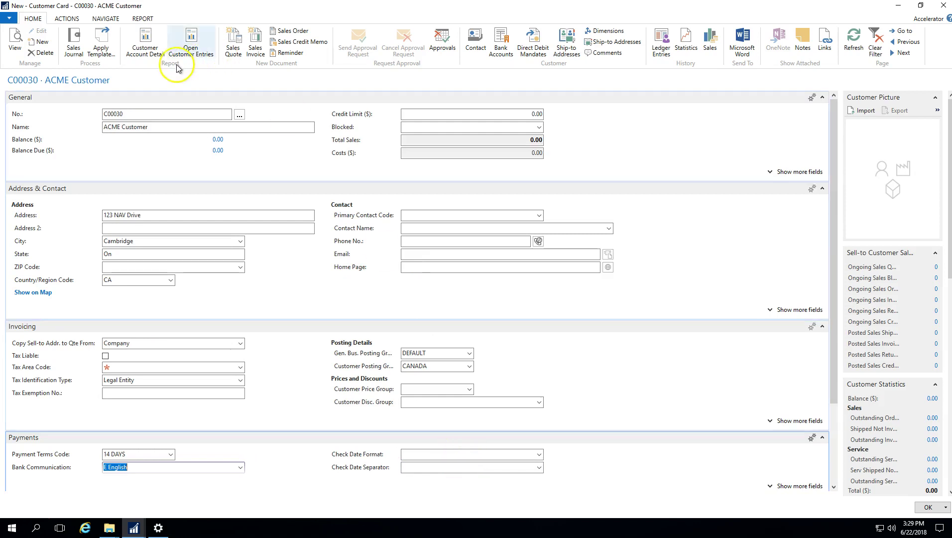
Save the ACME Customer card as a new customer template.
left_click(71, 20)
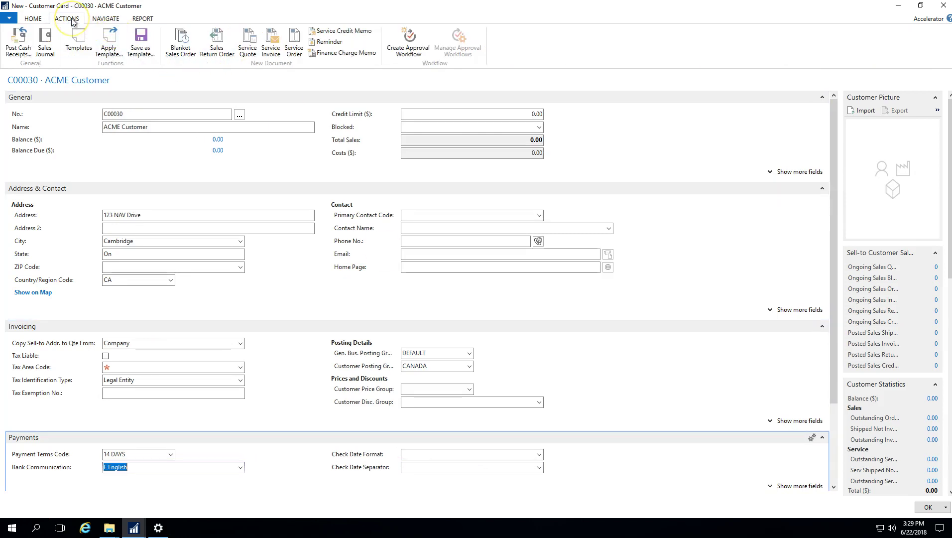
left_click(139, 56)
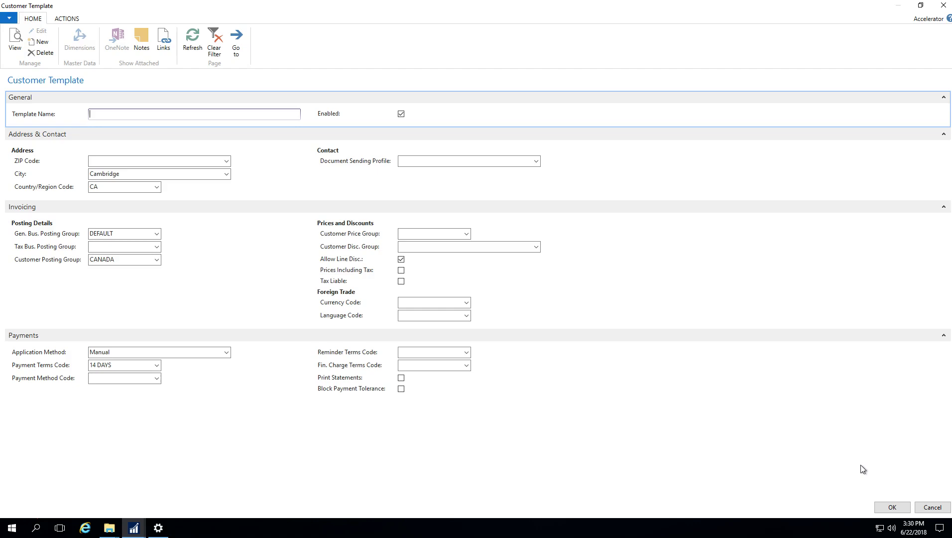
type("CUST-CAD")
Name the template CUST-CAD, change its payment terms to 45 DAYS, and save it.
key("Tab")
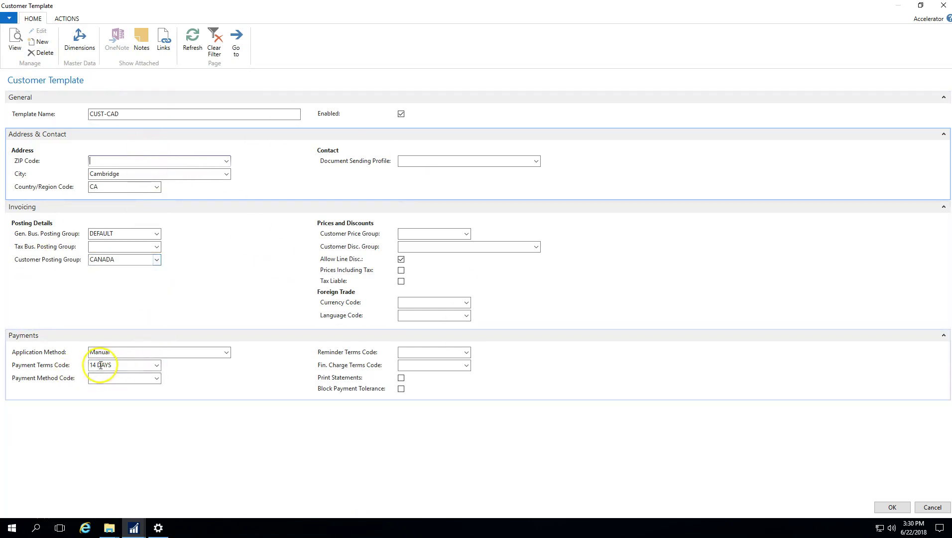
left_click(157, 365)
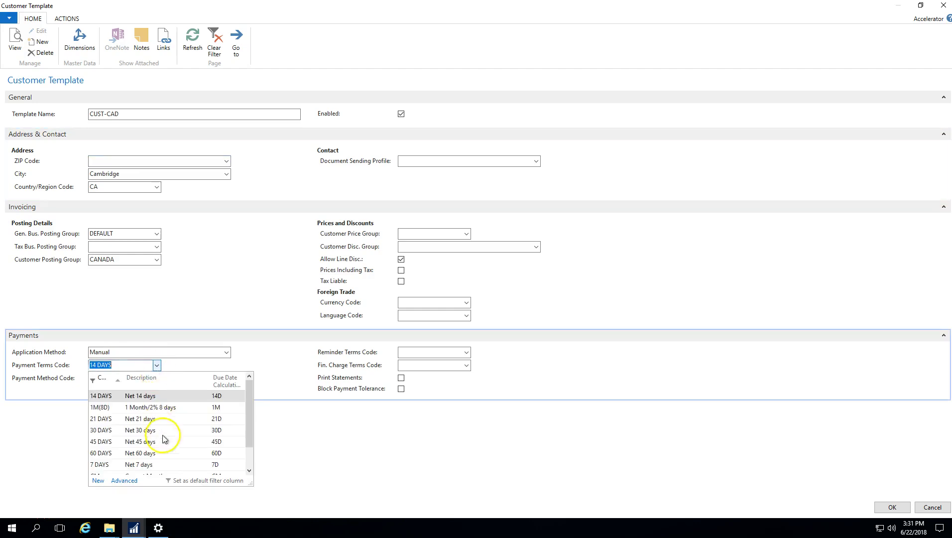
left_click(156, 444)
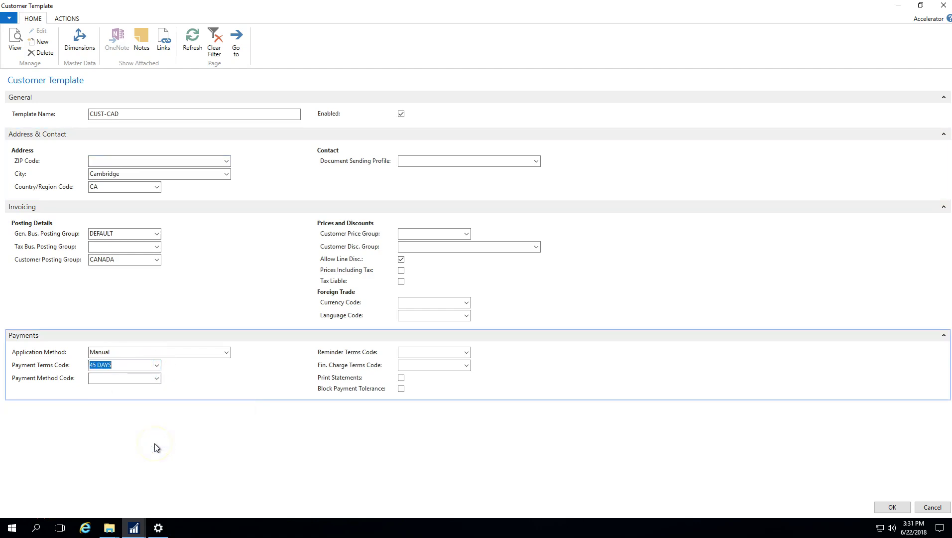
key("Tab")
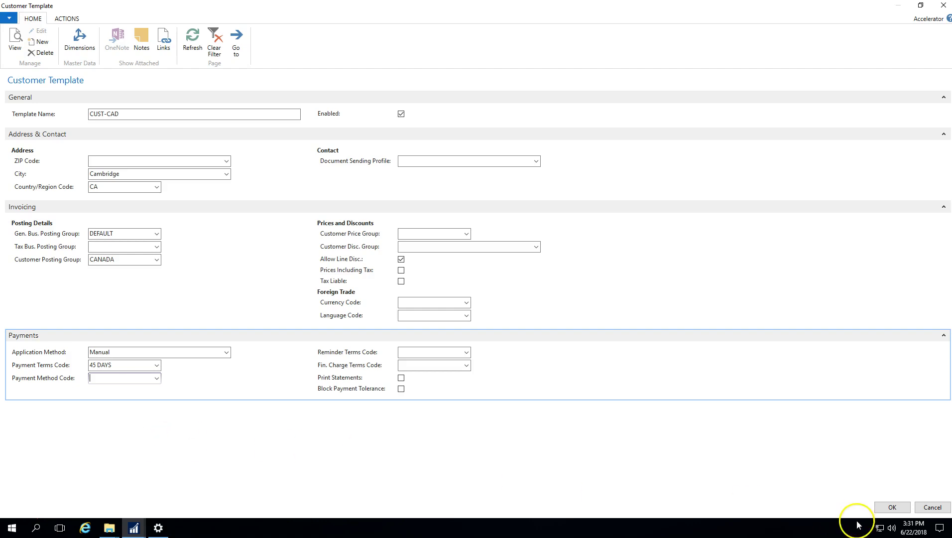
left_click(889, 508)
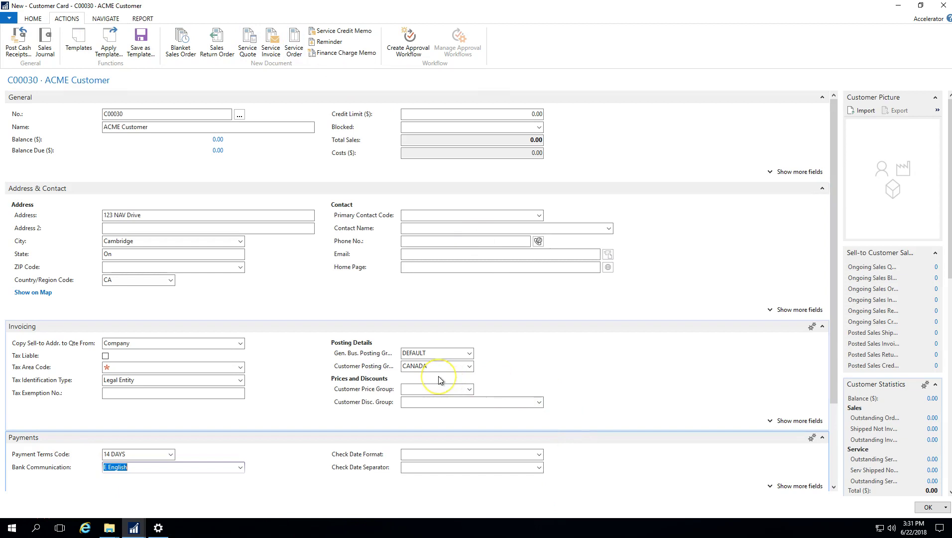
Create and save template CUST-USD with USA customer posting group, 60 DAYS terms, USD currency.
left_click(137, 52)
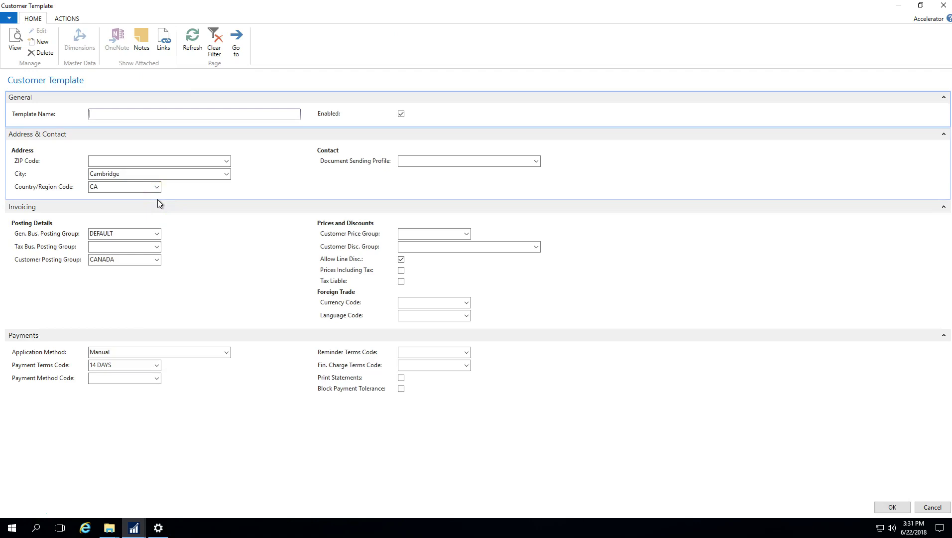
type("CUST-US")
type("D")
key("Tab")
key("Tab")
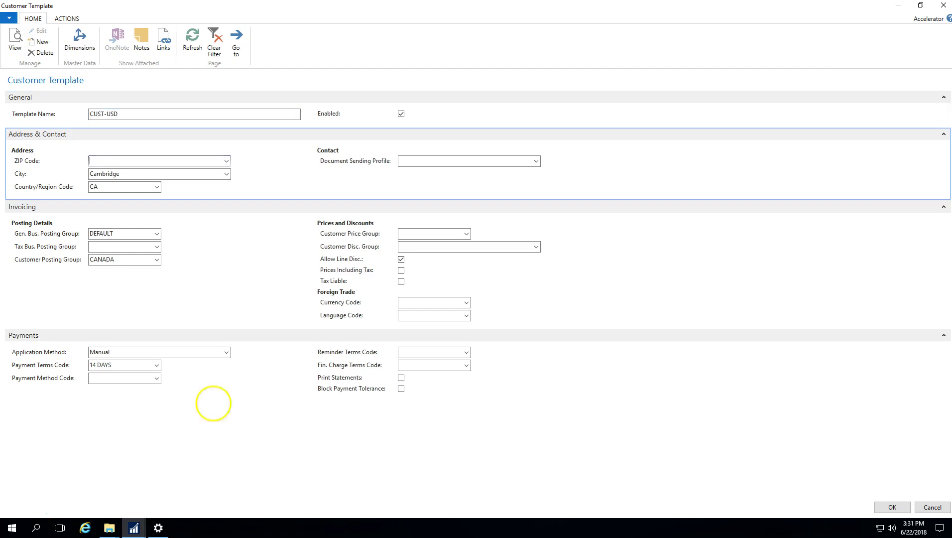
left_click(156, 260)
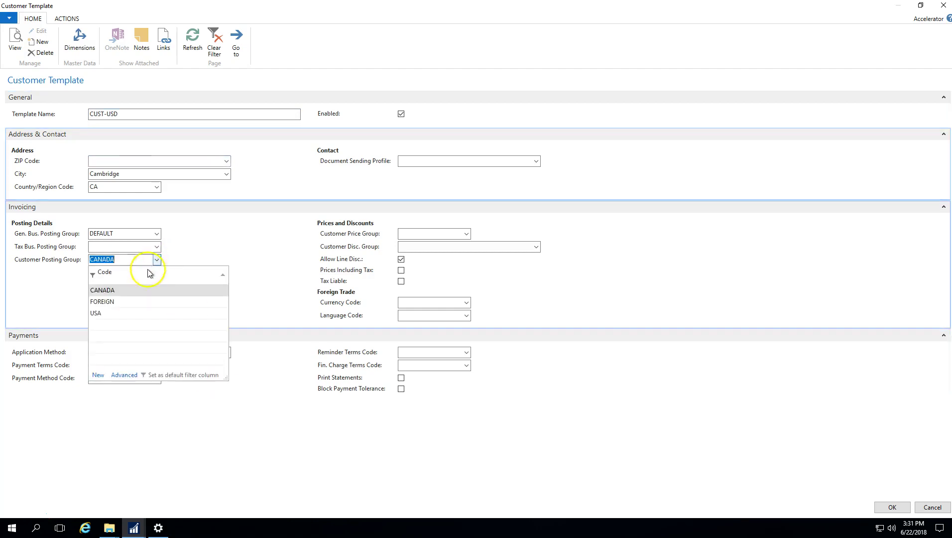
left_click(113, 317)
key("Tab")
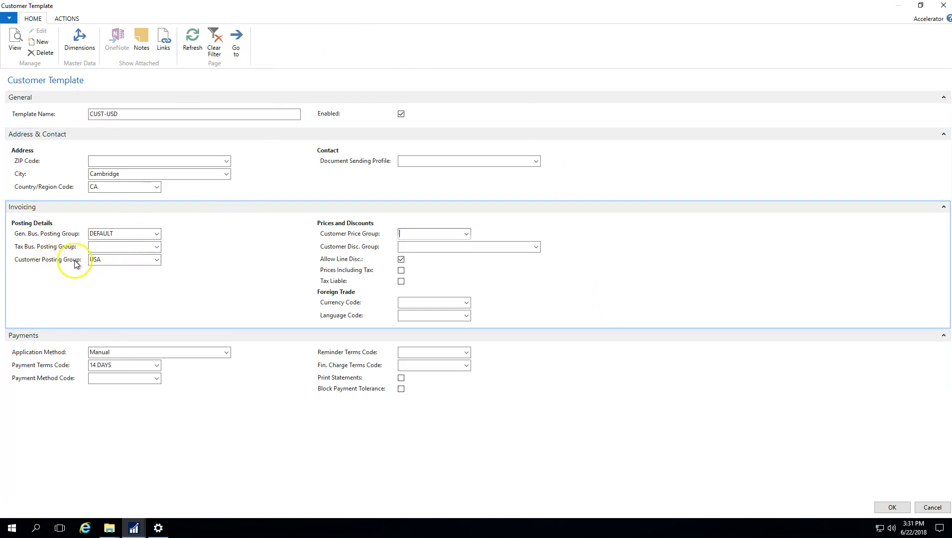
left_click(157, 365)
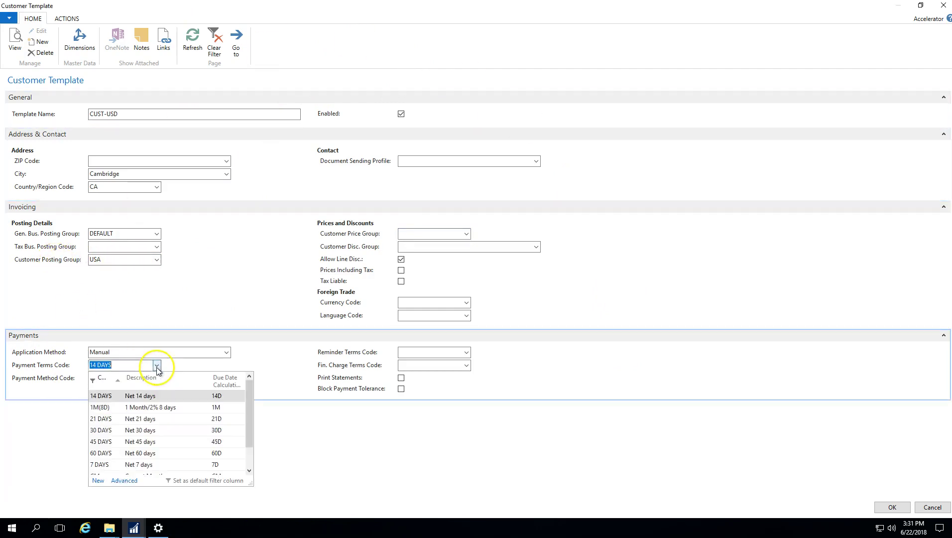
left_click(146, 452)
key("Tab")
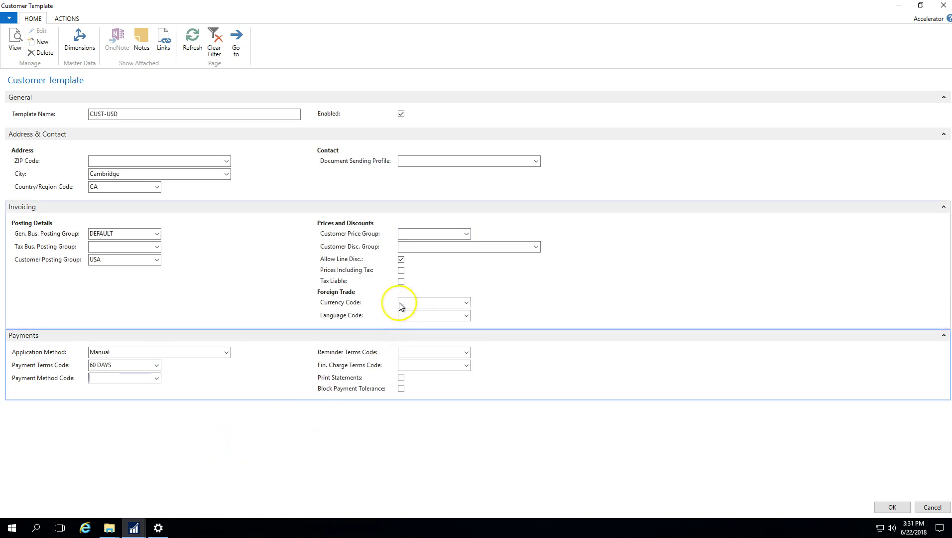
left_click(435, 302)
type("USD")
key("Tab")
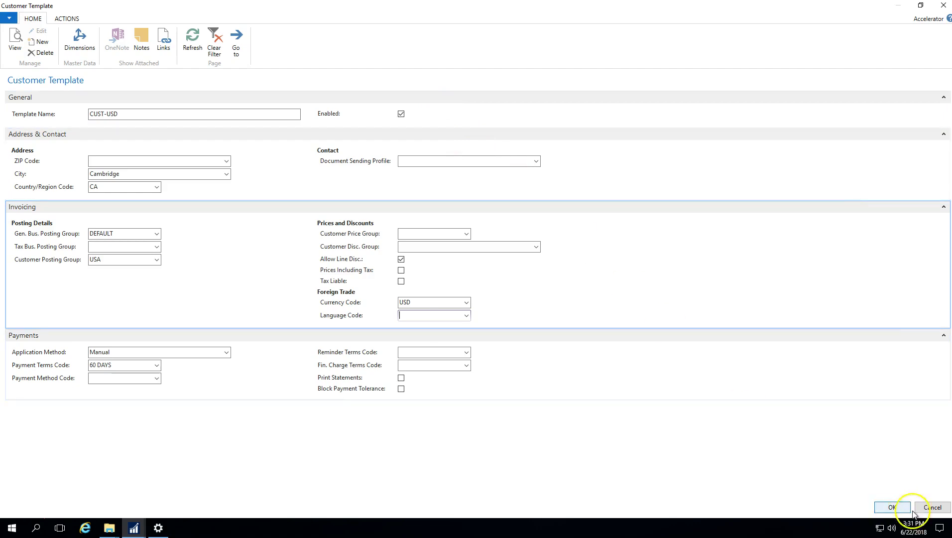
left_click(892, 506)
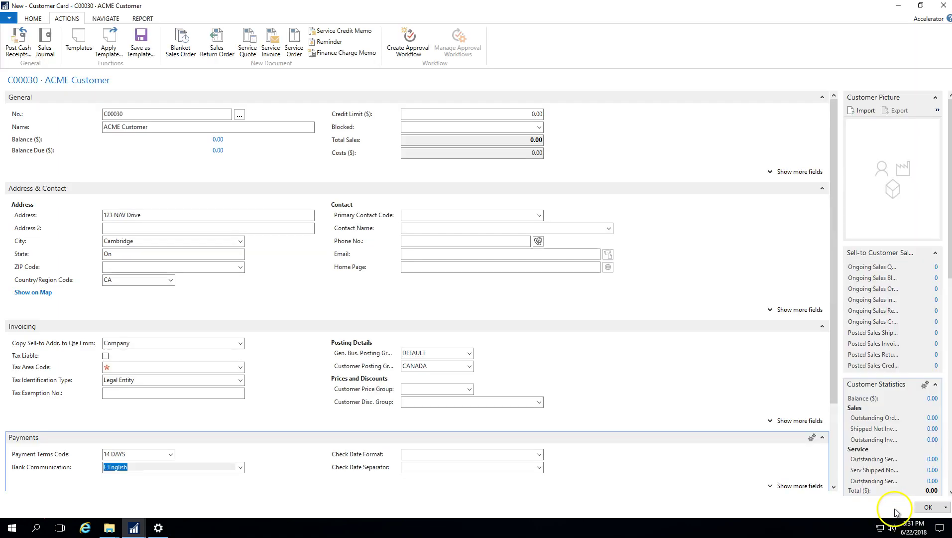
Close the ACME Customer card and reopen Customers from the Role Center.
left_click(921, 508)
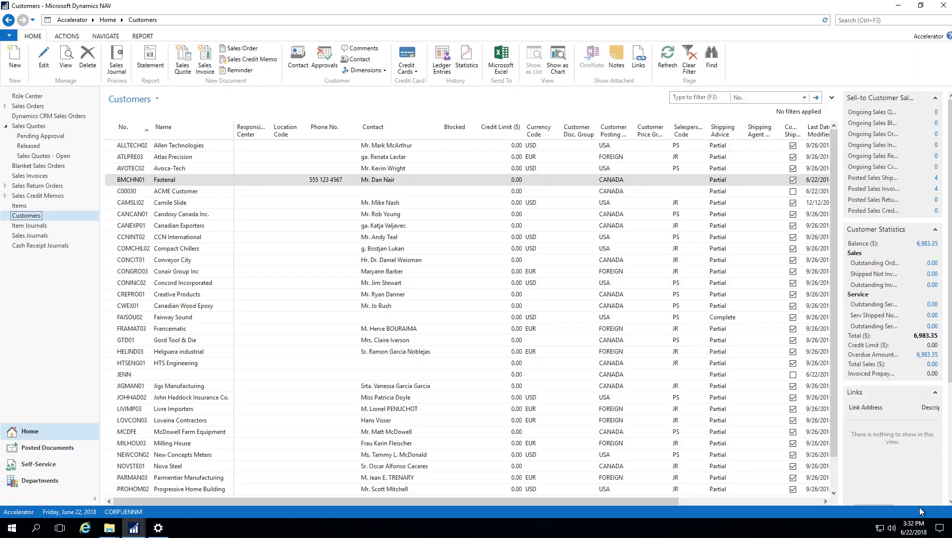
left_click(39, 96)
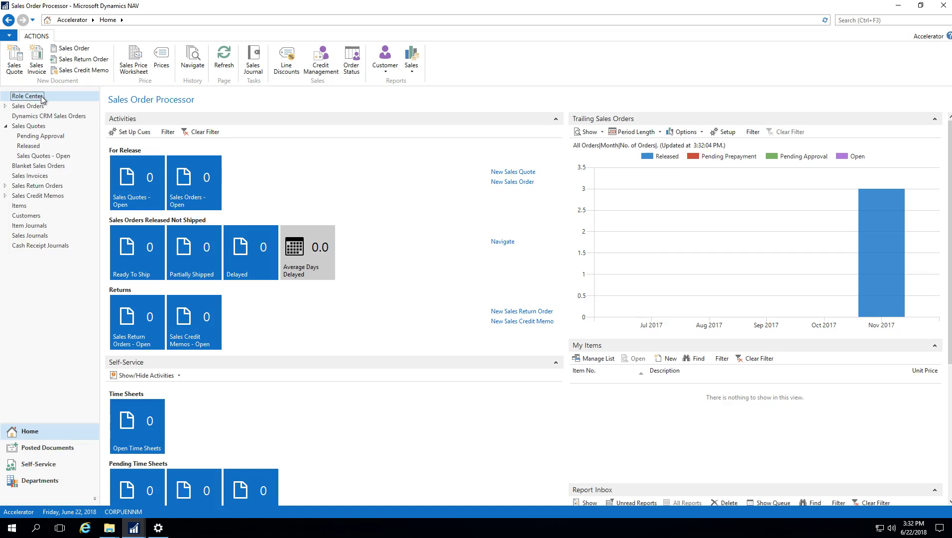
left_click(40, 216)
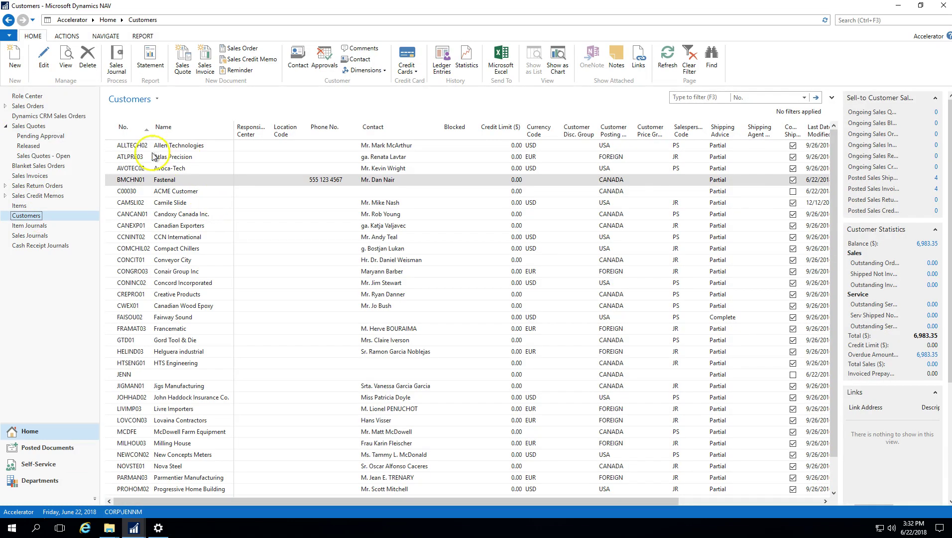
Start a new customer and pick the CUST-USD template, producing card C00040.
left_click(13, 58)
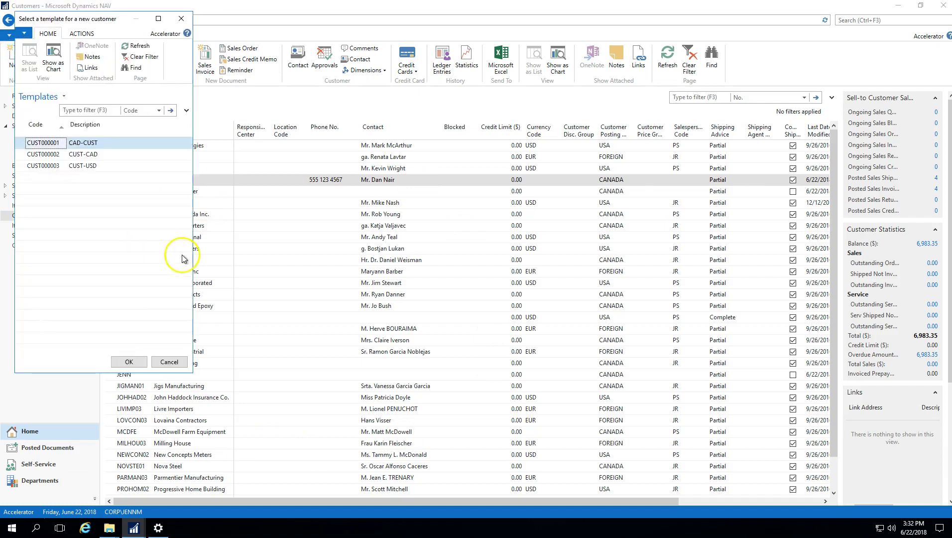
left_click_drag(192, 238, 558, 261)
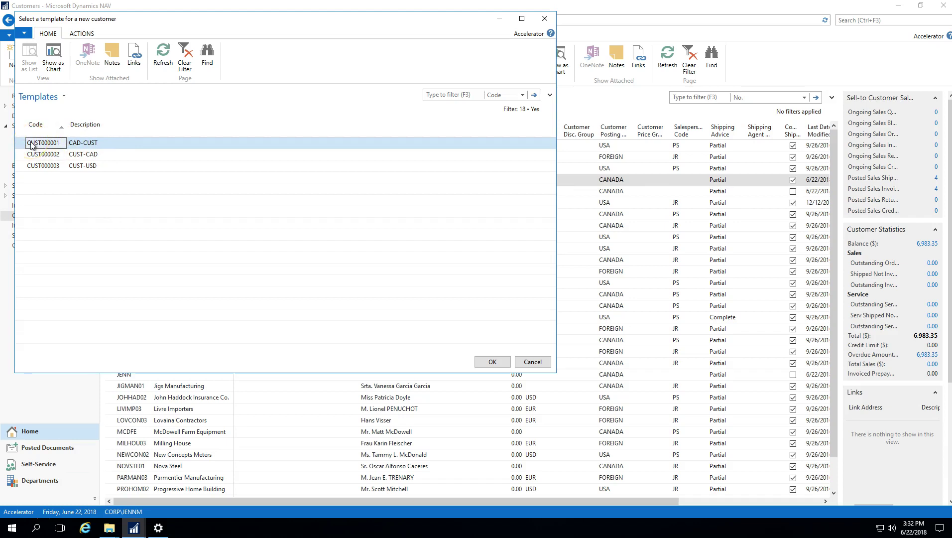
left_click(100, 171)
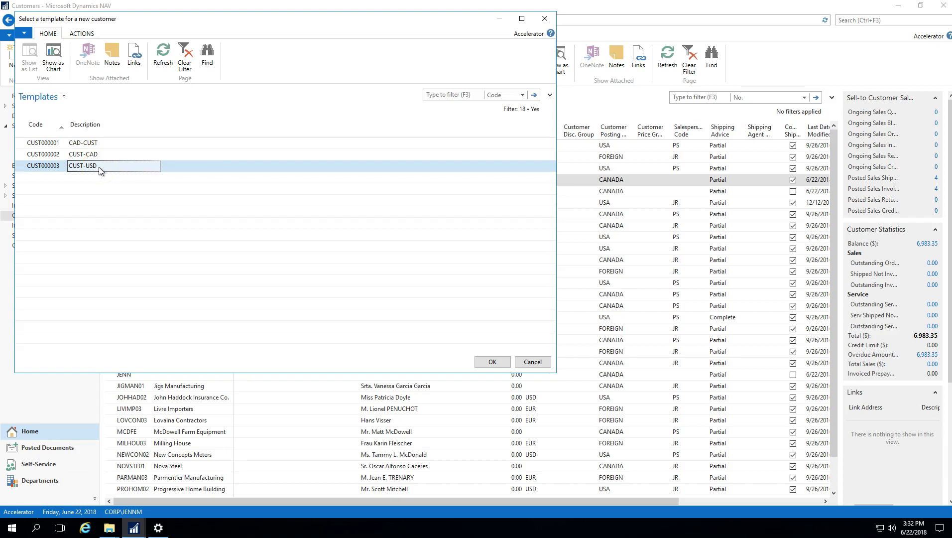
left_click(491, 361)
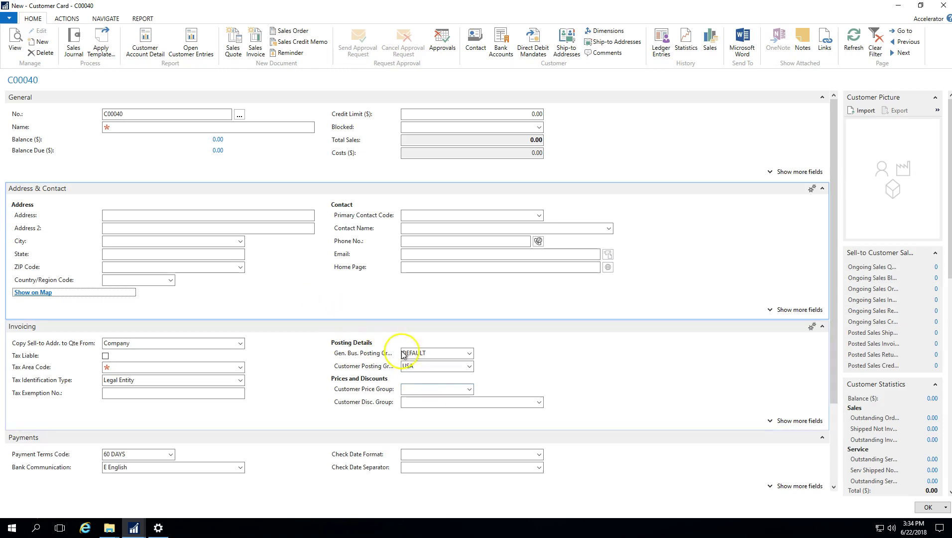
Review C00040's prefilled posting groups and payment terms, then close the card.
left_click(425, 353)
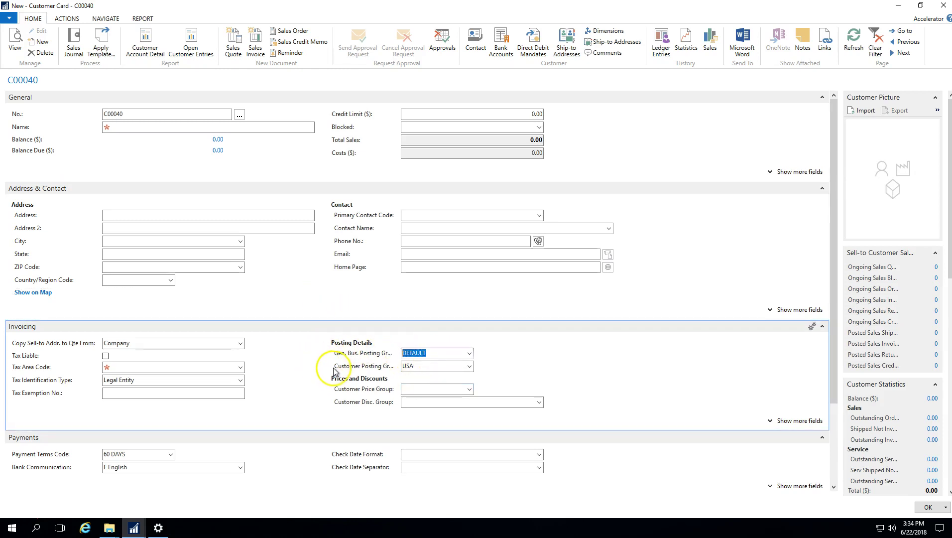
key("Tab")
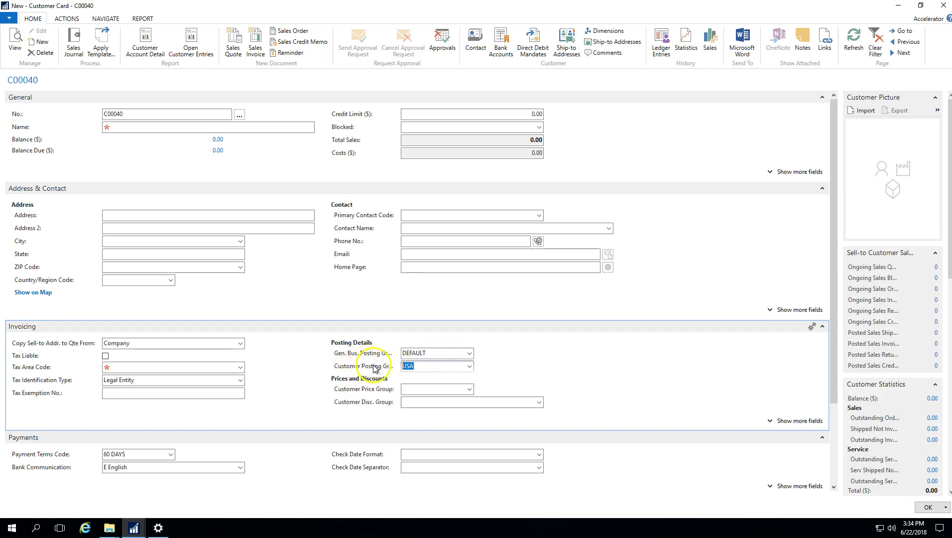
left_click(159, 453)
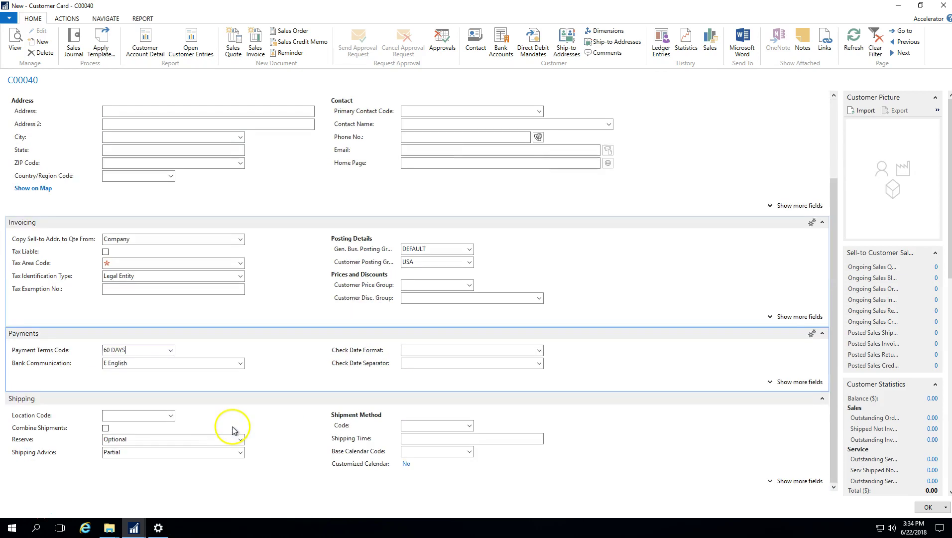
left_click(283, 429)
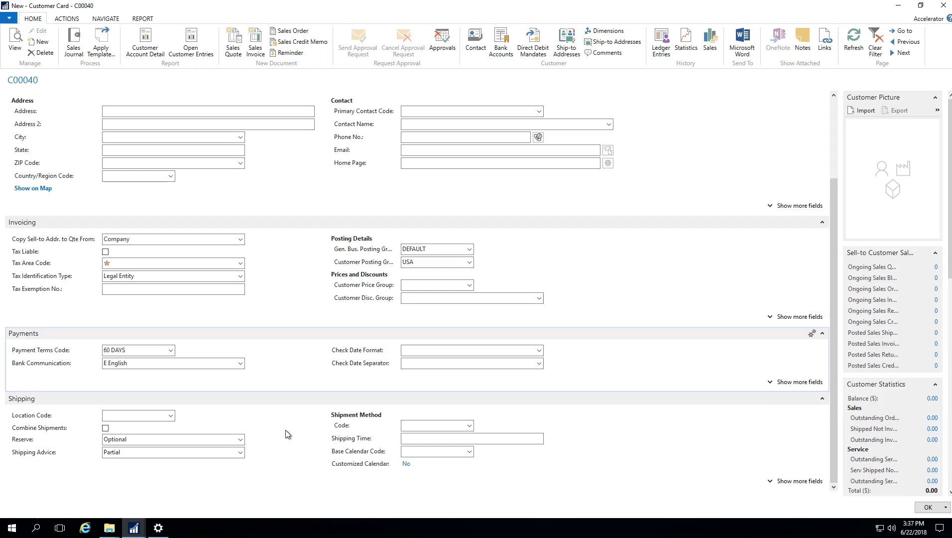
key("Escape")
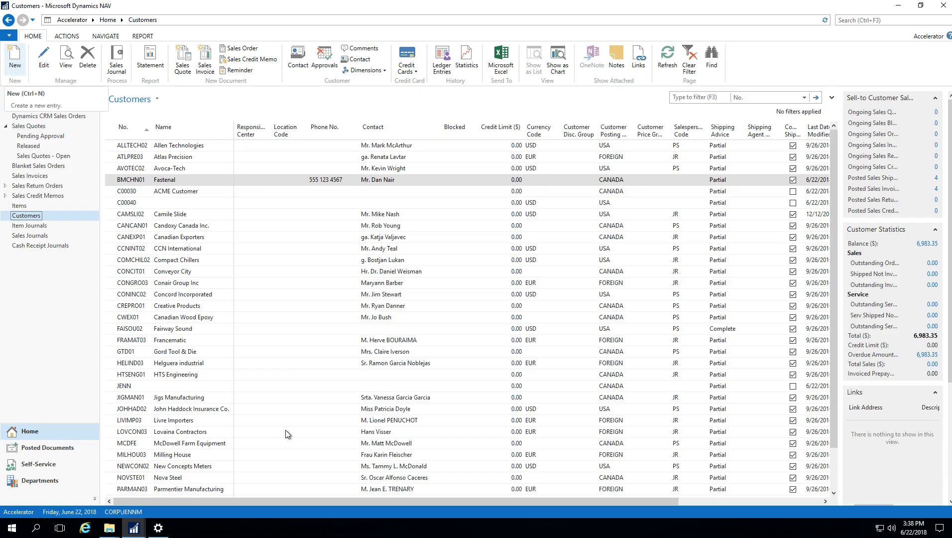
Create a blank customer card without a template and assign it number C00050.
left_click(14, 59)
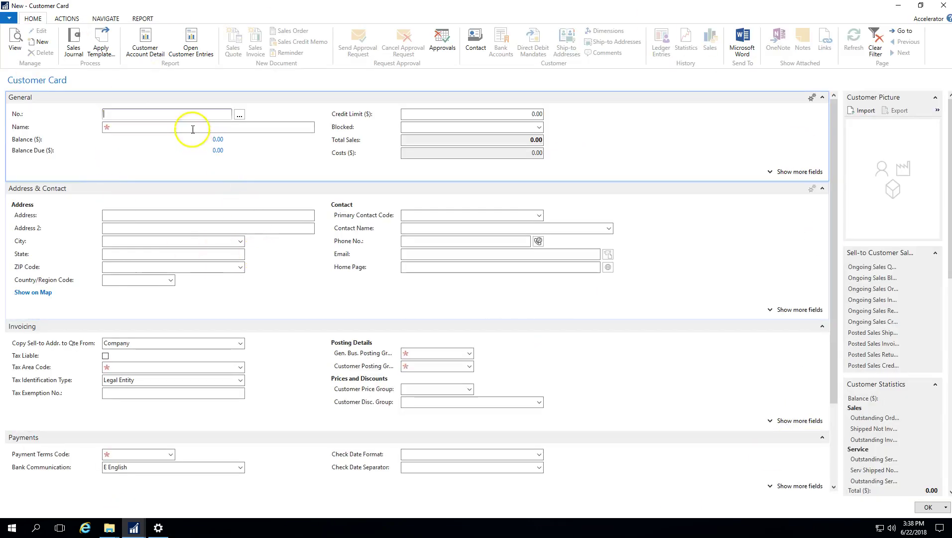
left_click(428, 364)
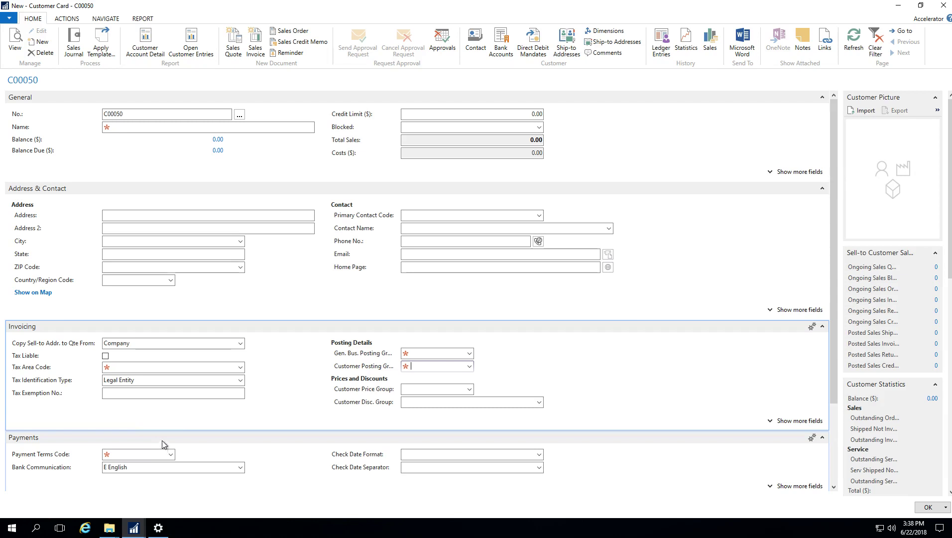
Apply the CUST-CAD template to C00050, filling CANADA posting groups and 45 DAYS terms.
left_click(93, 56)
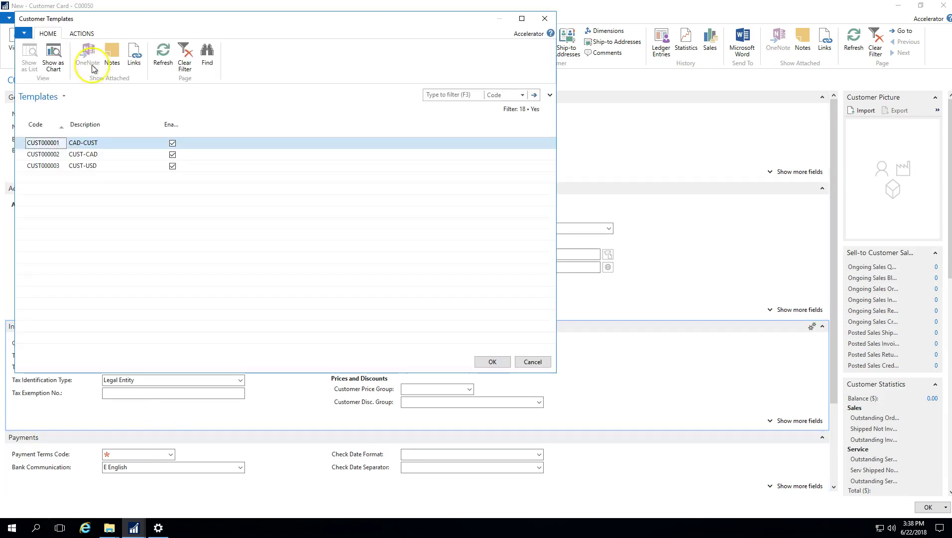
left_click(21, 115)
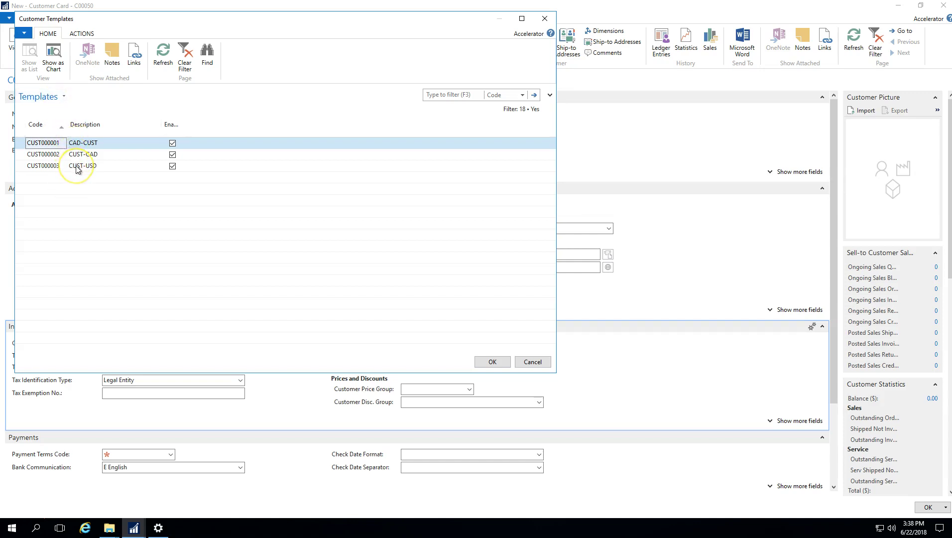
left_click(95, 154)
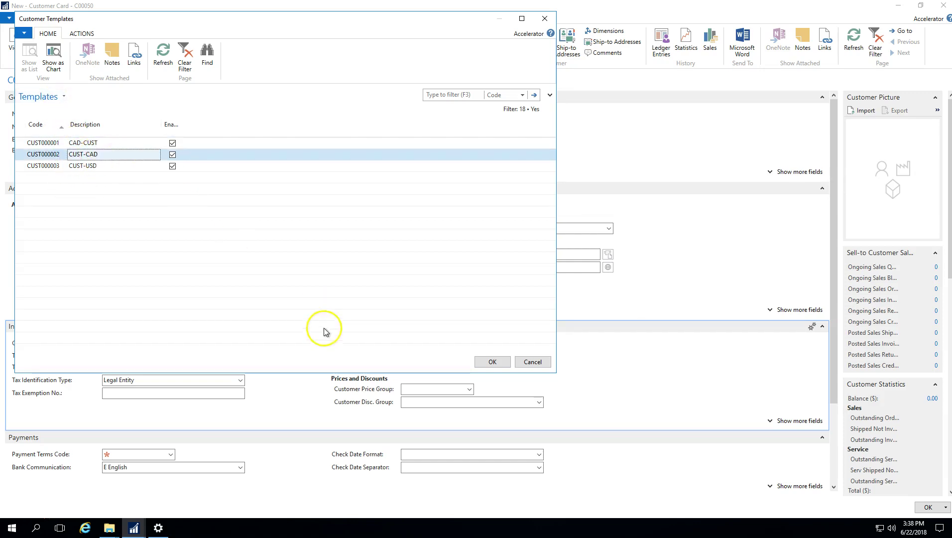
left_click(493, 361)
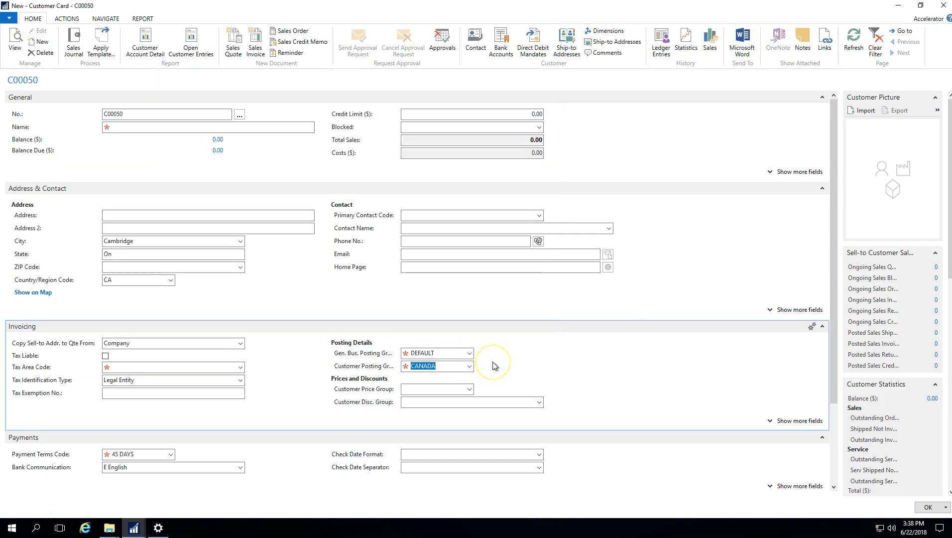